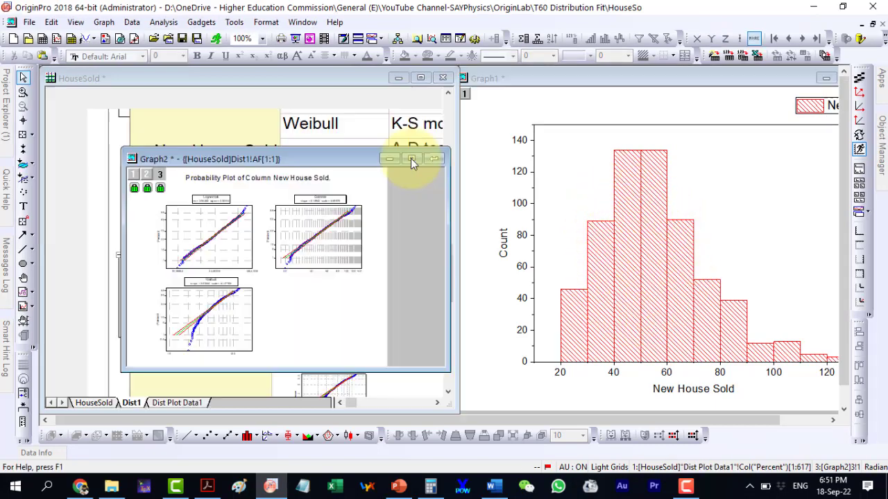
Step: Maximize the Graph2 probability plot window to fill the workspace
left_click(411, 159)
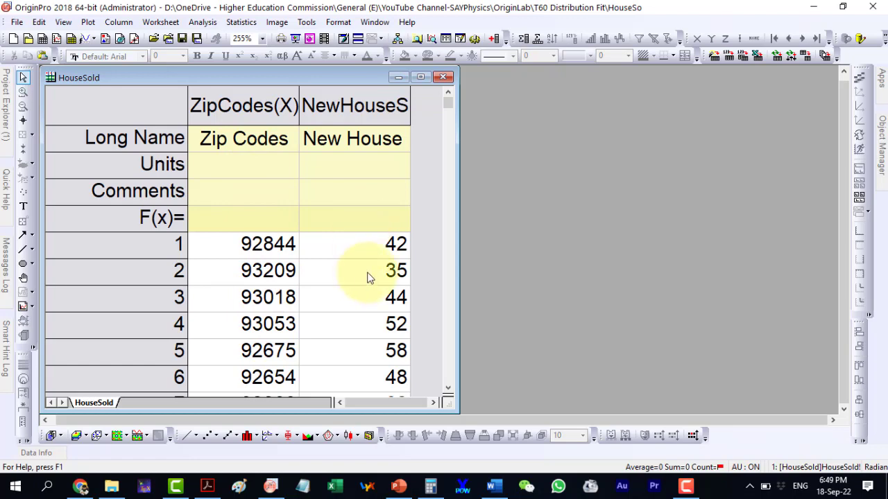
Step: Plot the New House column as a histogram and move Graph1 to the right of the worksheet
left_click(350, 104)
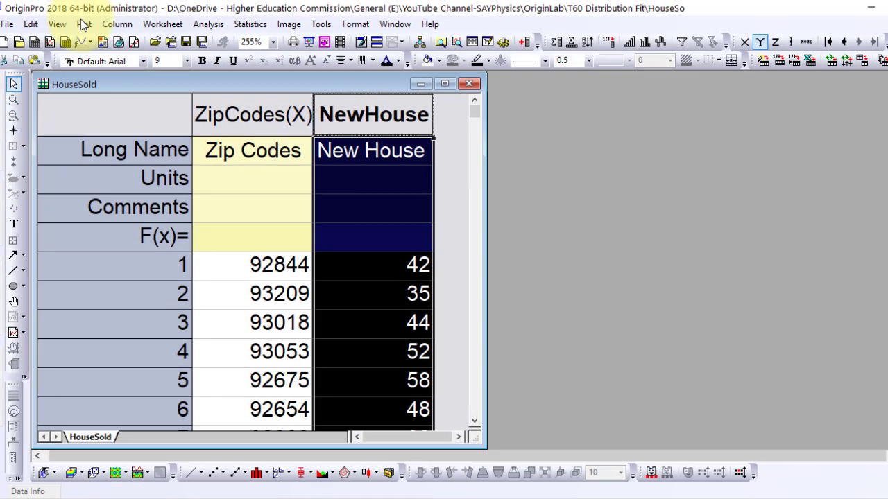
left_click(88, 22)
mouse_move(89, 40)
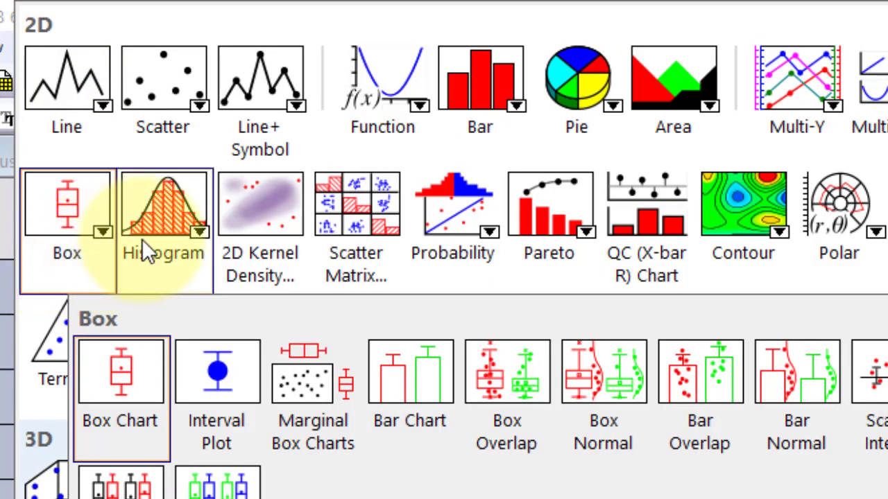
mouse_move(194, 237)
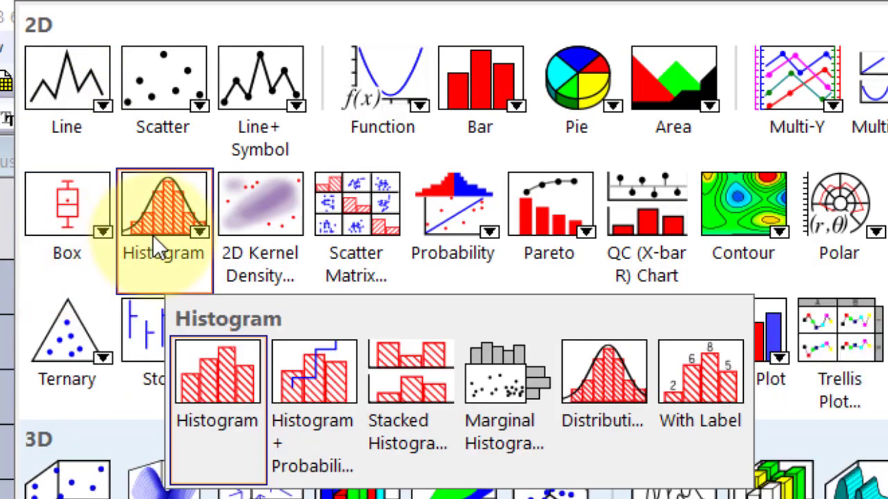
left_click(209, 386)
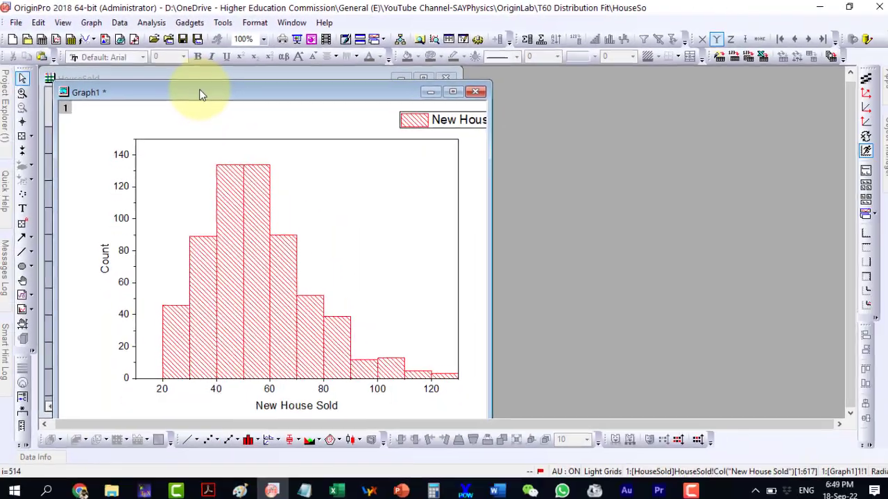
left_click_drag(199, 89, 598, 77)
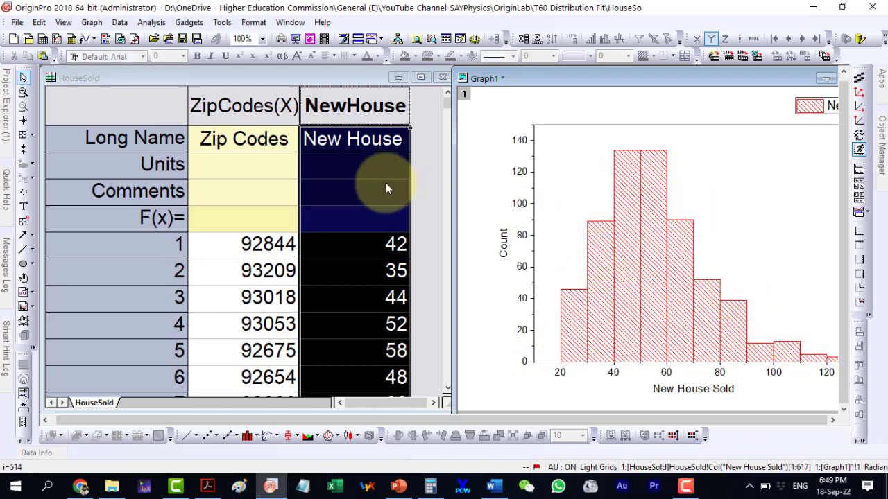
Step: Start a Distribution Fit on HouseSold, fitting LogNormal, Weibull and Gamma instead of Normal
left_click(308, 104)
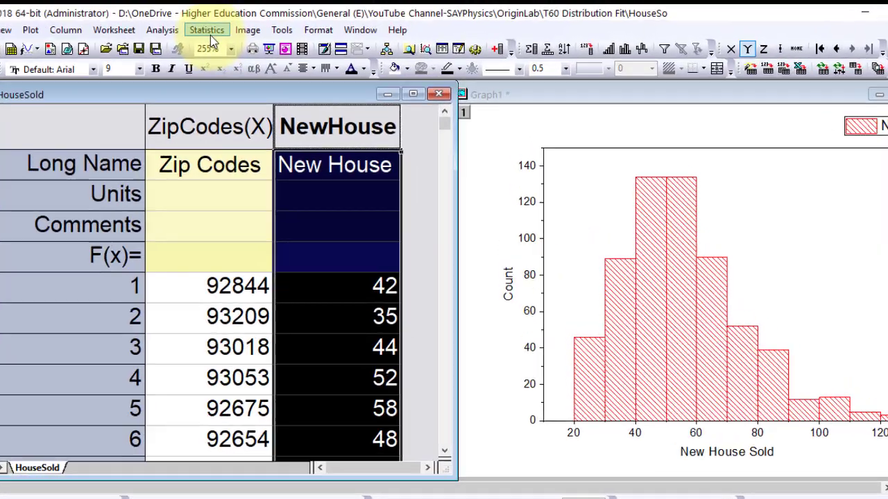
left_click(243, 23)
mouse_move(41, 88)
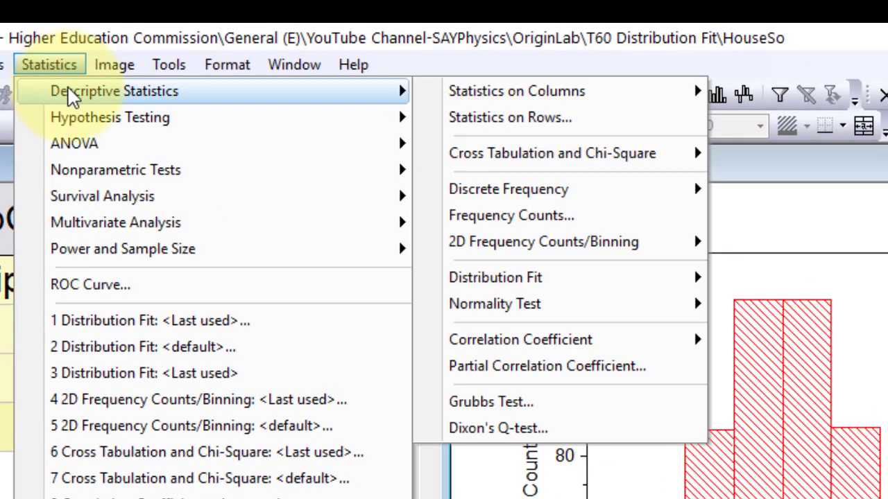
mouse_move(482, 99)
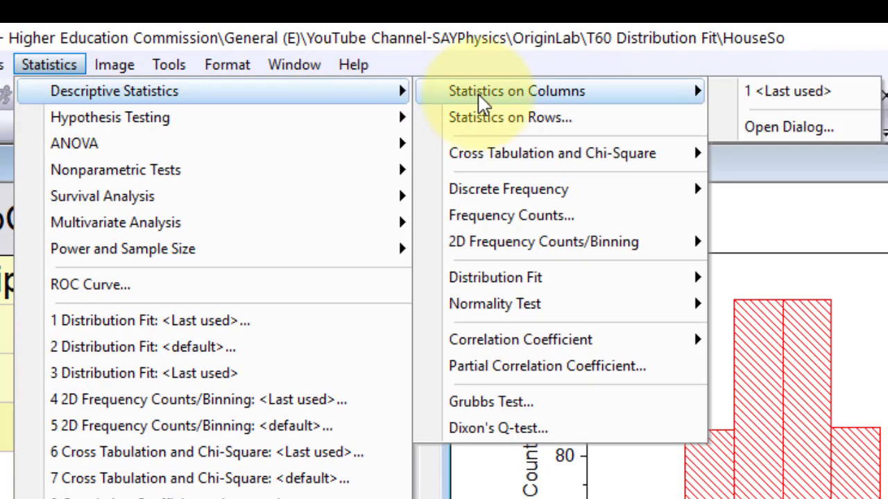
mouse_move(430, 279)
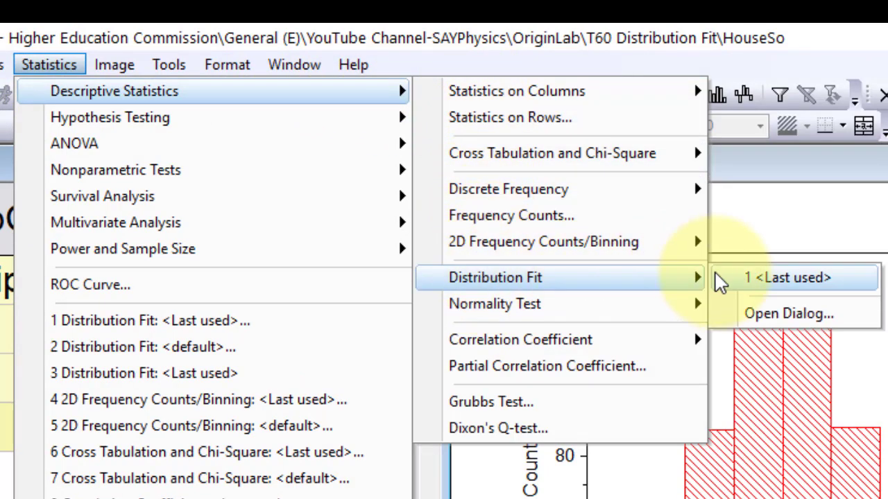
left_click(751, 315)
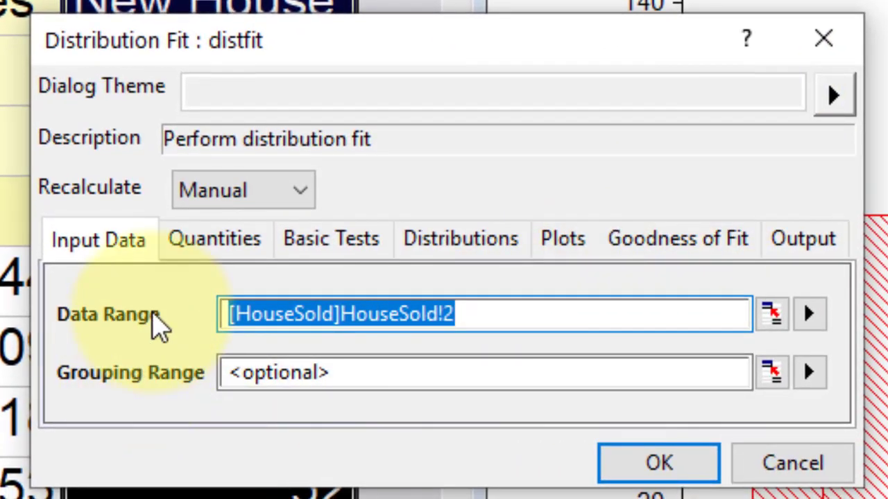
left_click(476, 247)
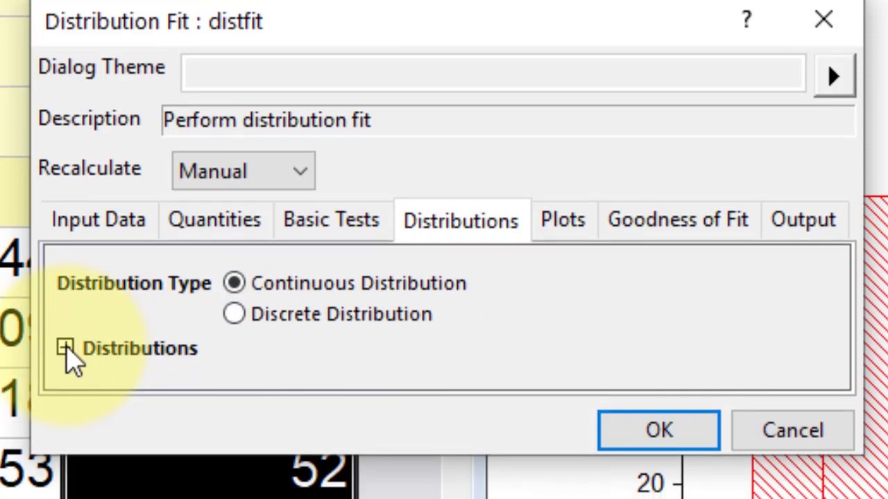
left_click(65, 367)
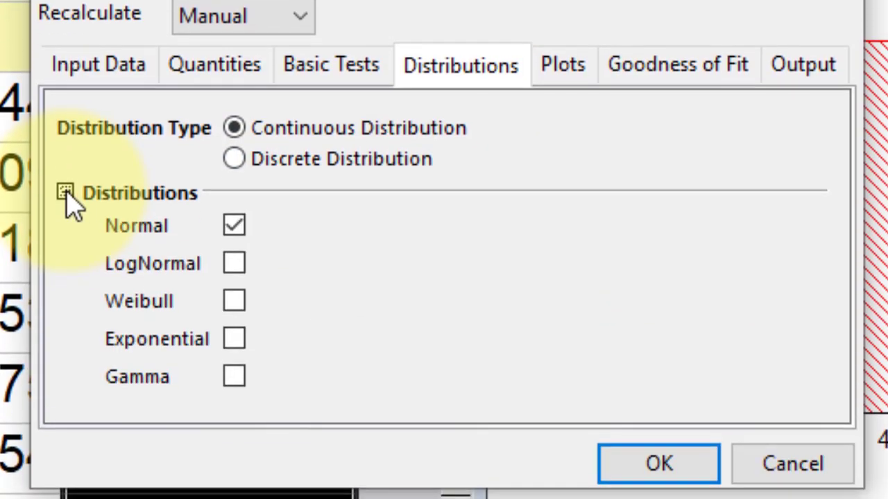
left_click(235, 226)
left_click(234, 265)
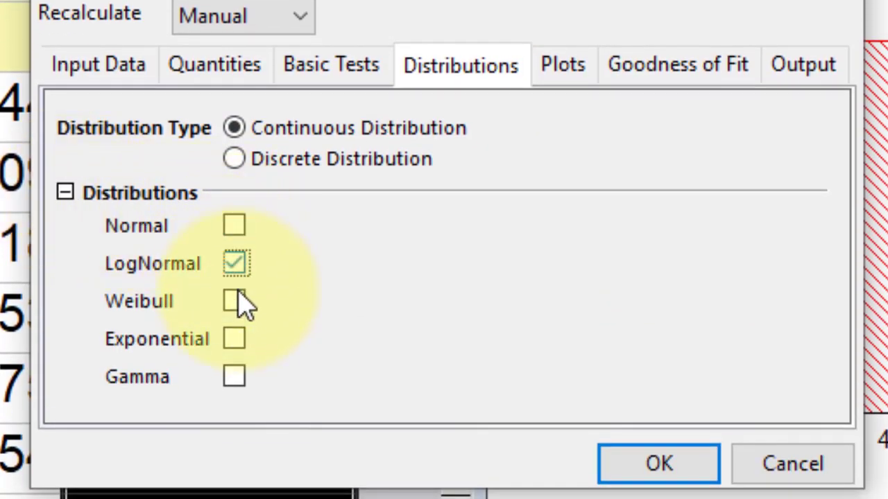
left_click(239, 305)
left_click(236, 380)
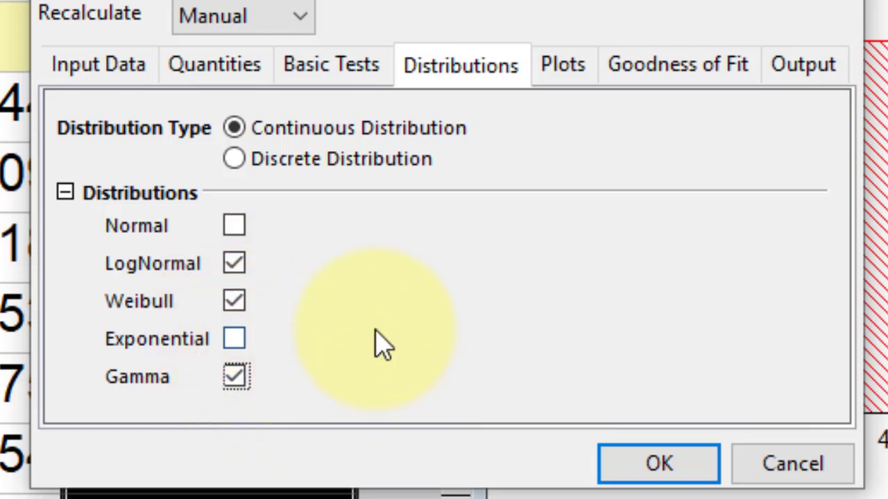
Step: Add probability plots plus K-S, modified K-S and Anderson-Darling tests, then run the fit
left_click(562, 71)
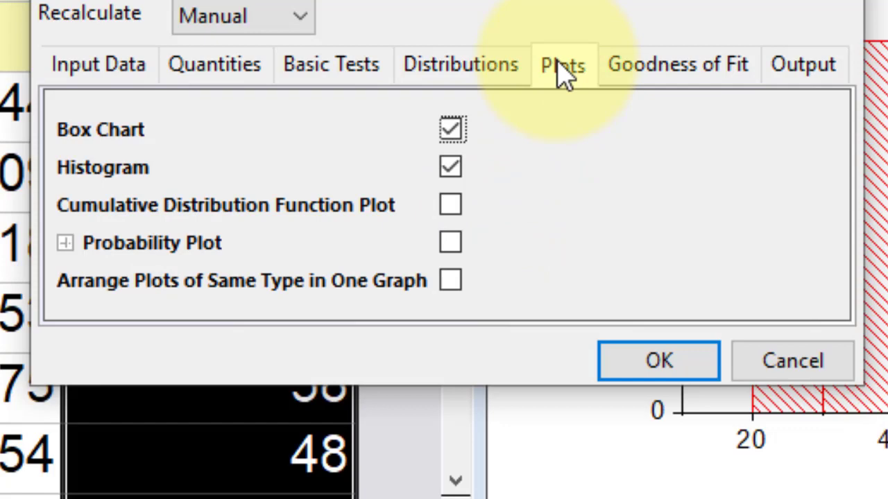
left_click(449, 247)
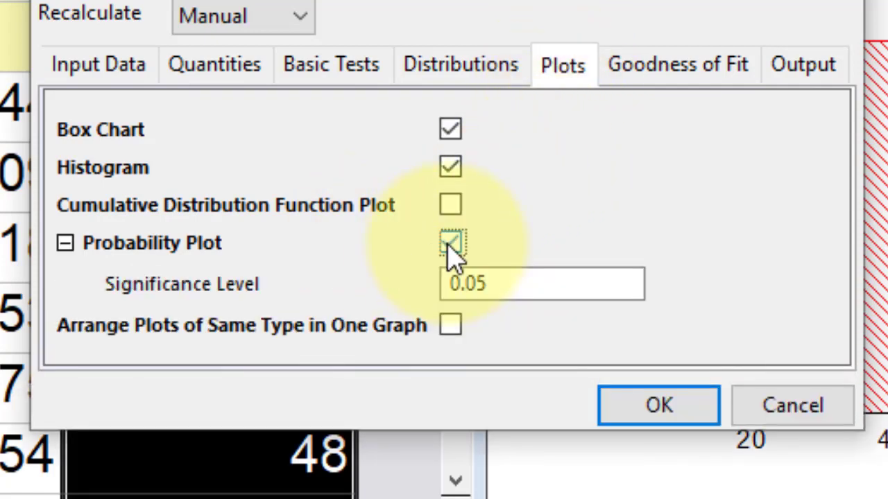
left_click(659, 84)
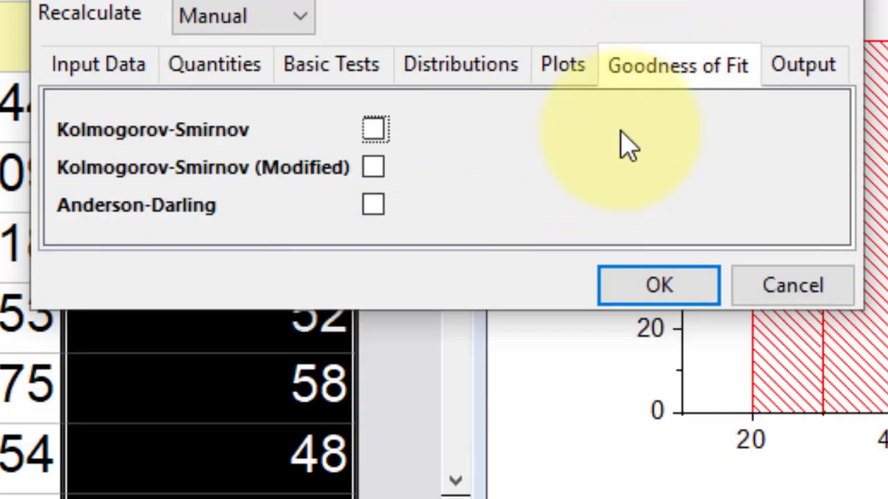
left_click(375, 130)
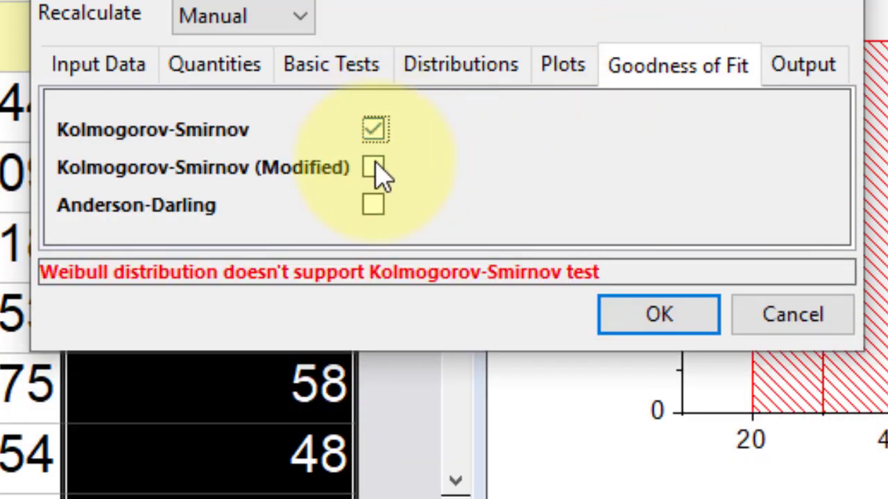
left_click(374, 168)
left_click(373, 207)
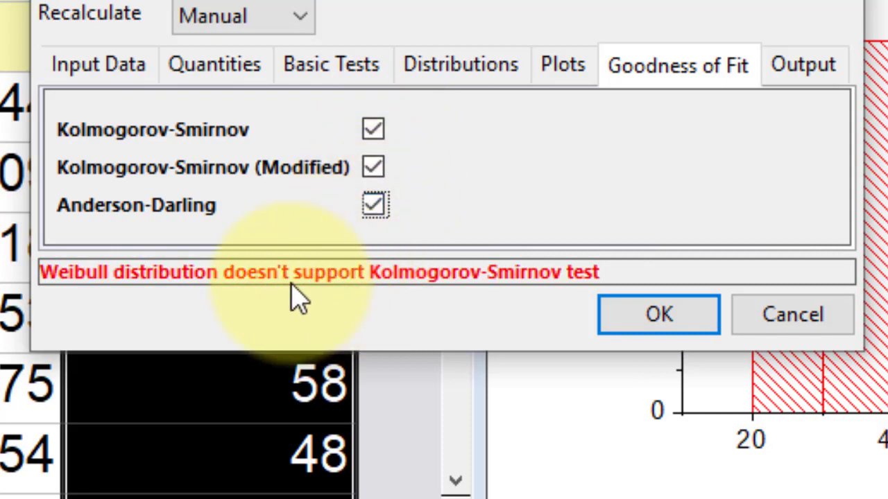
left_click(659, 326)
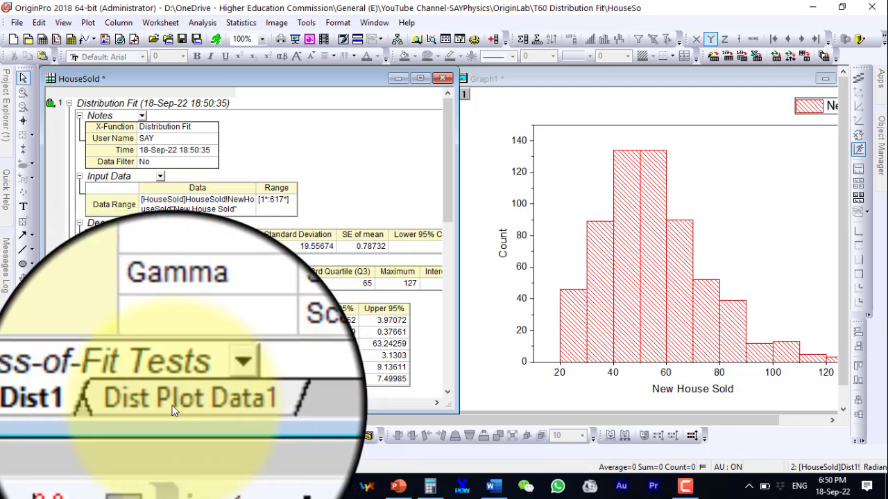
Step: Maximize the Dist1 report and scroll through its Goodness-of-Fit Tests and probability plots
left_click(419, 81)
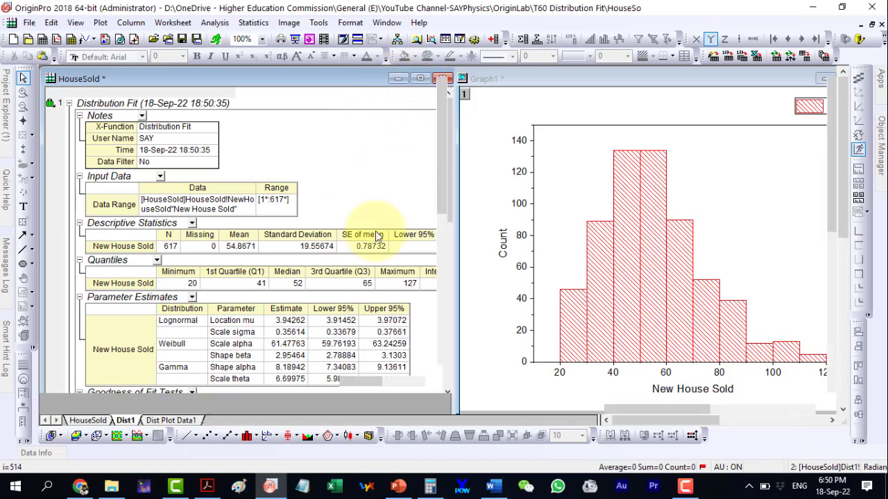
scroll(318, 366, "down", 5)
scroll(319, 366, "down", 5)
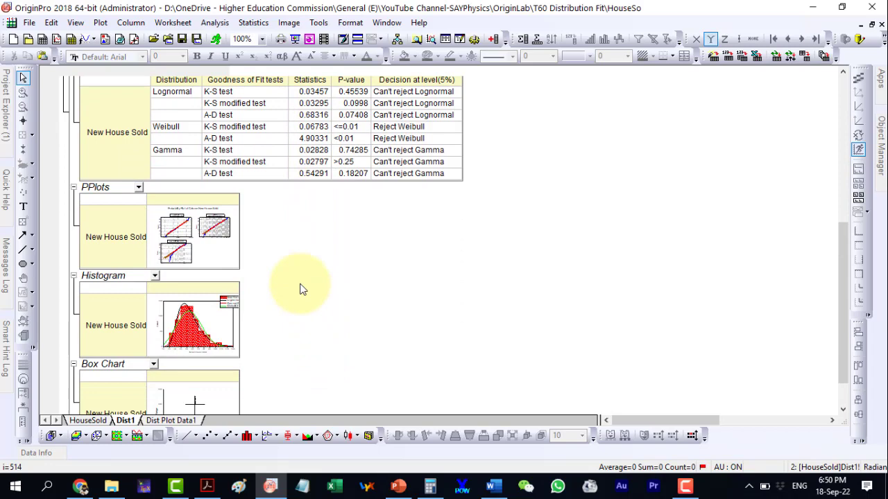
scroll(302, 290, "up", 3)
scroll(332, 312, "down", 2)
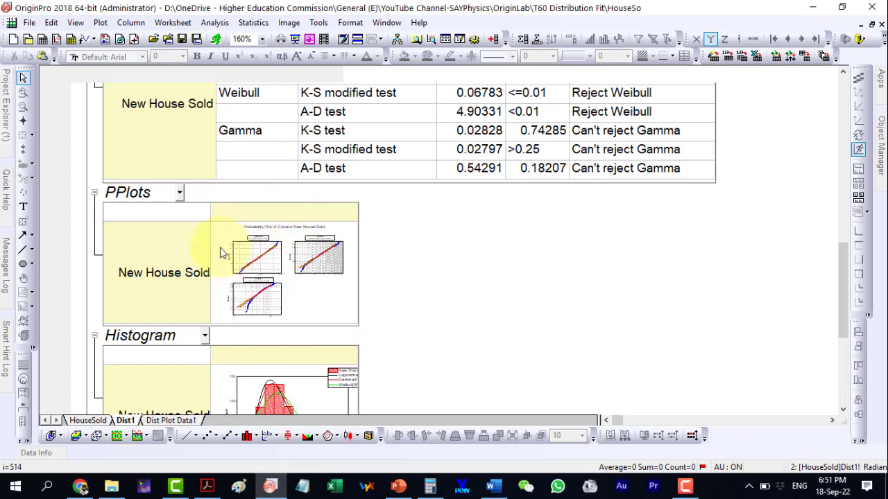
scroll(220, 252, "up", 2)
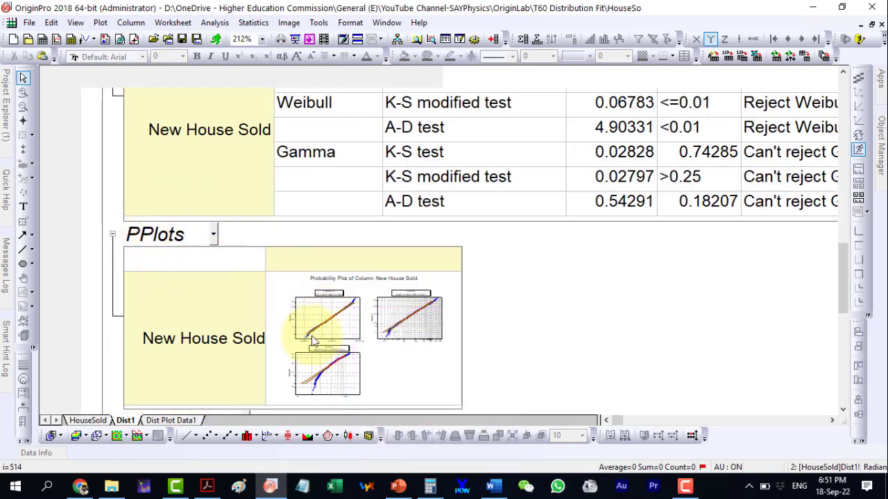
double_click(367, 362)
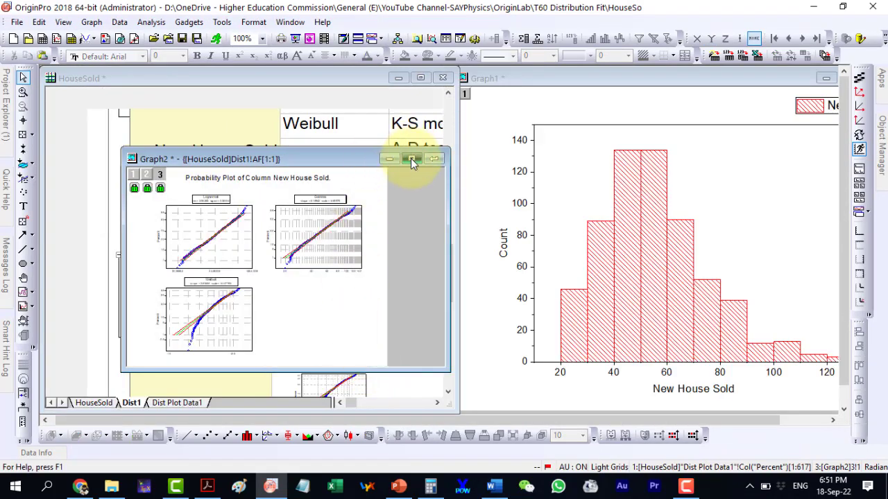
left_click(411, 160)
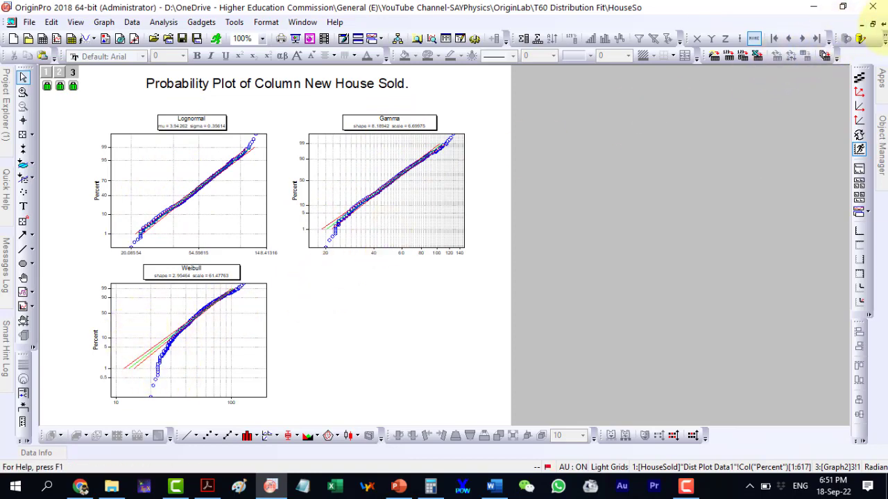
left_click(882, 23)
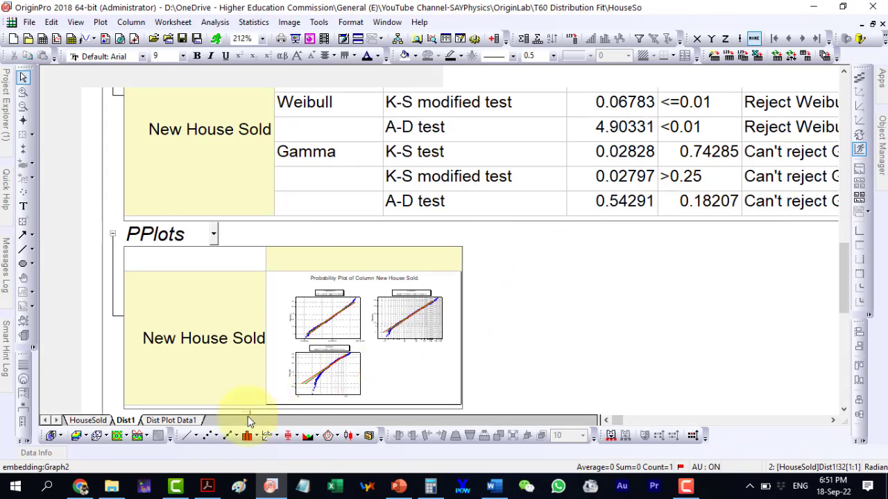
Step: Compare K-S P-values: Lognormal 0.45539 versus Gamma 0.74285 in the Goodness-of-Fit table
scroll(521, 322, "up", 5)
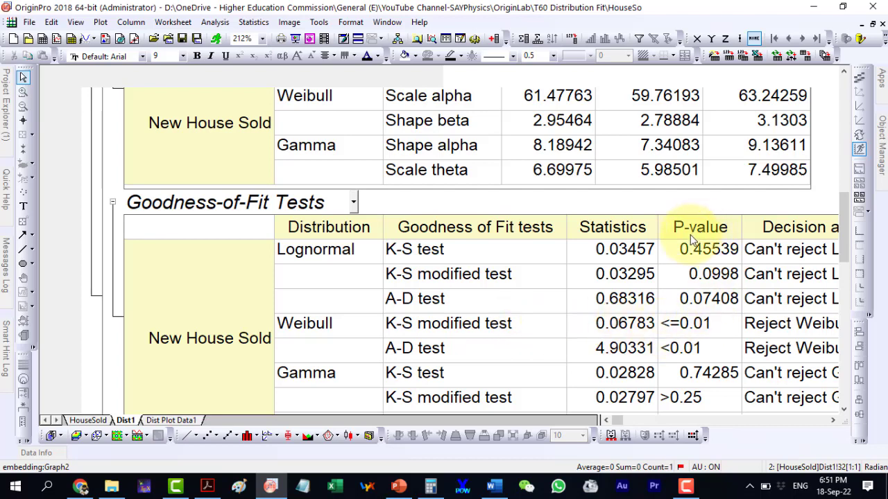
left_click(697, 254)
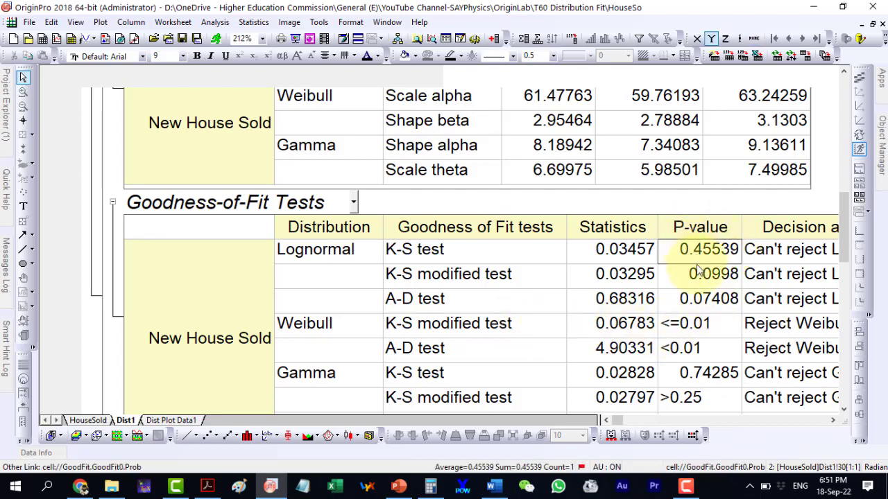
left_click(699, 374)
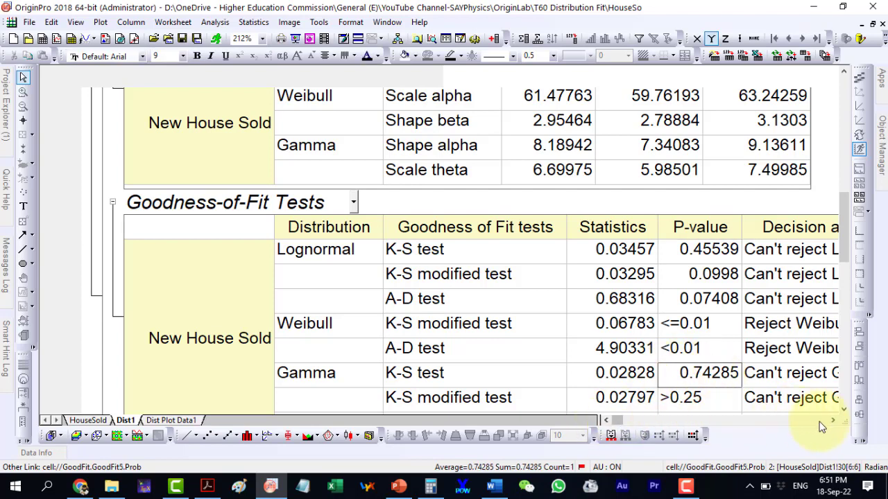
scroll(652, 327, "down", 1)
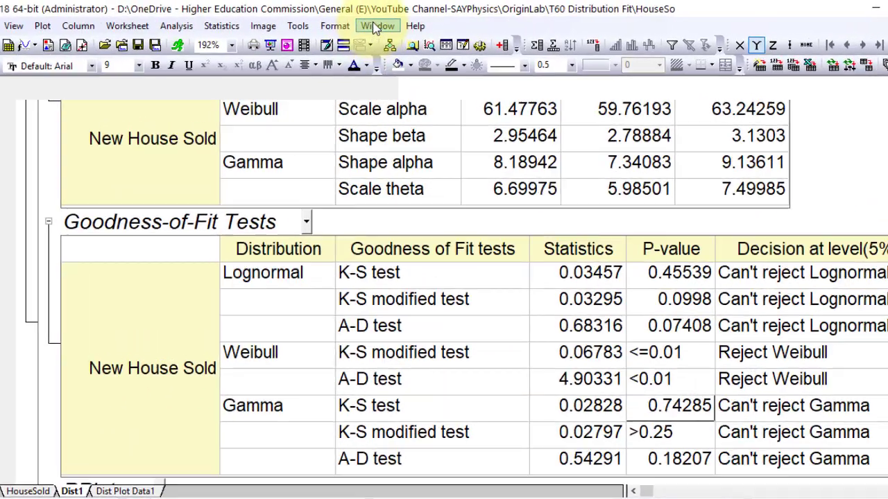
Step: In a new Script Window, evaluate logncdf(80, 3.94262, 0.35614), returning 0.89136185728793
left_click(387, 21)
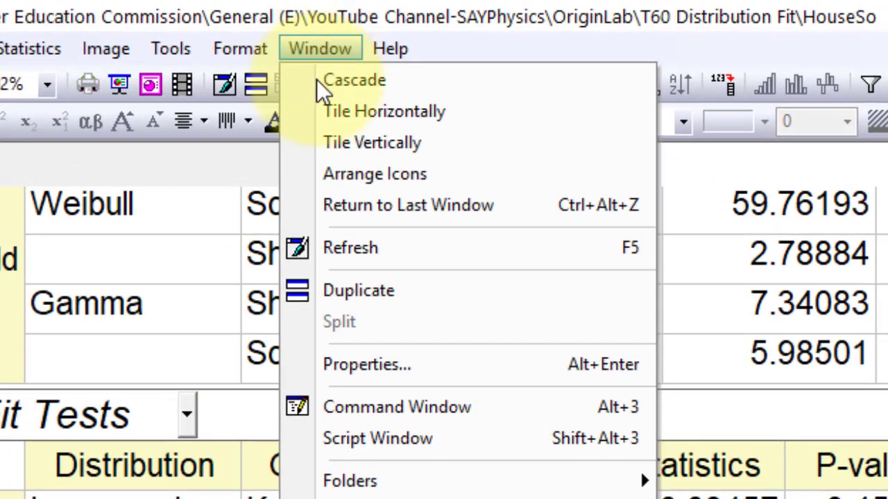
left_click(333, 439)
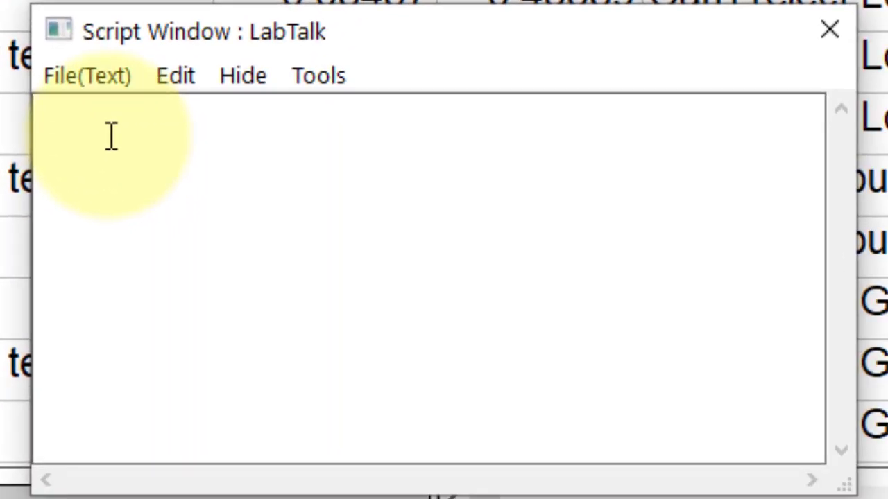
type("logncdf(80, 3.94262, 0.35614) =")
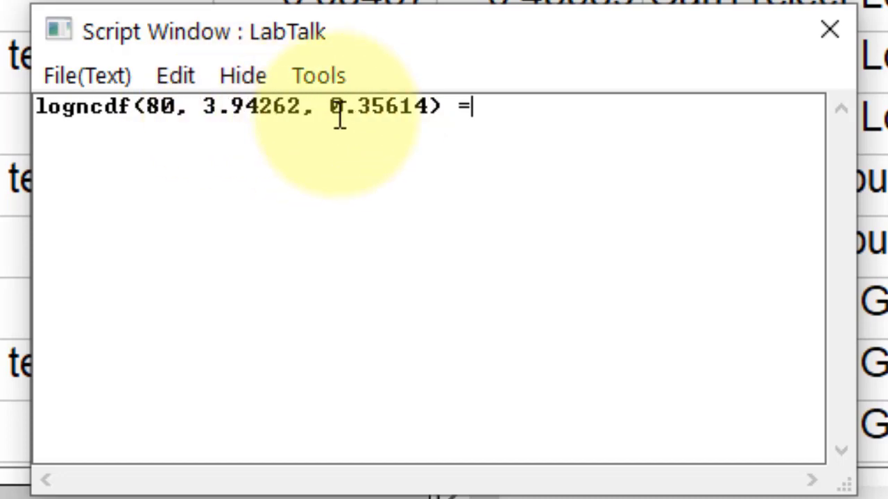
left_click_drag(311, 36, 484, 83)
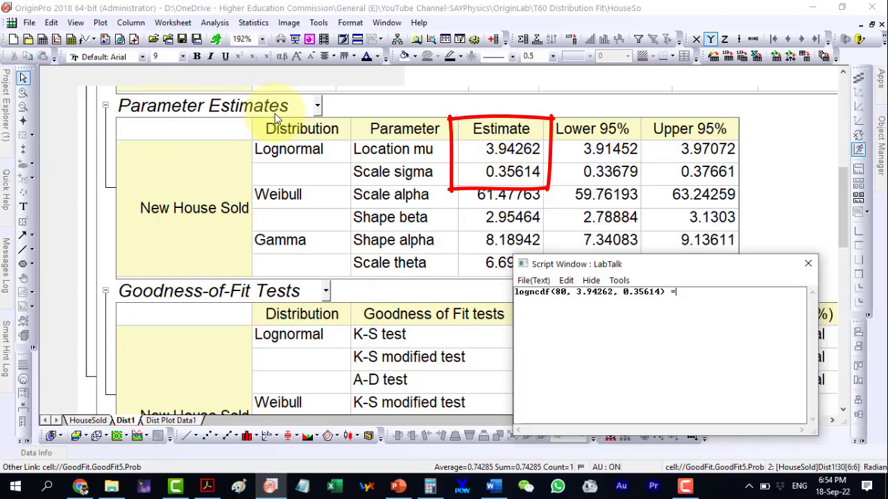
type(";")
key("Return")
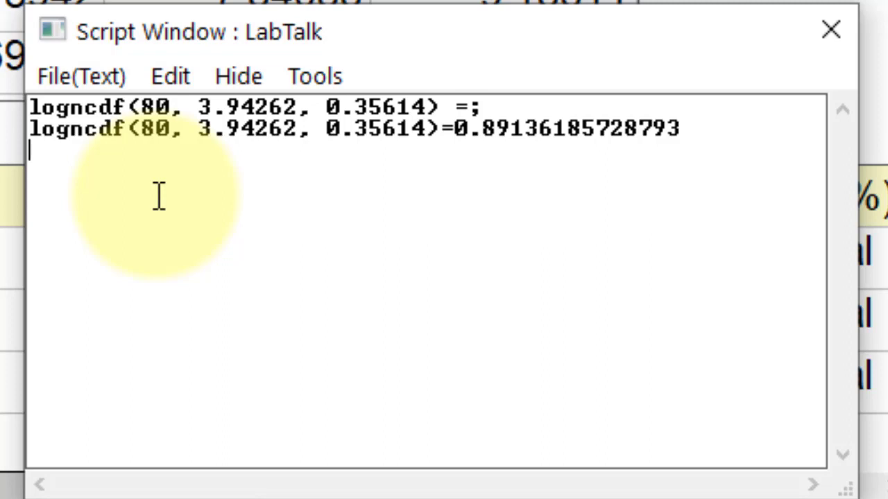
Step: Evaluate logninv(1-0.6, 3.94262, 0.35614) on a new line, returning 47.105650533425
type("logninv(1-0.6, 3.94262, 0.35614) =")
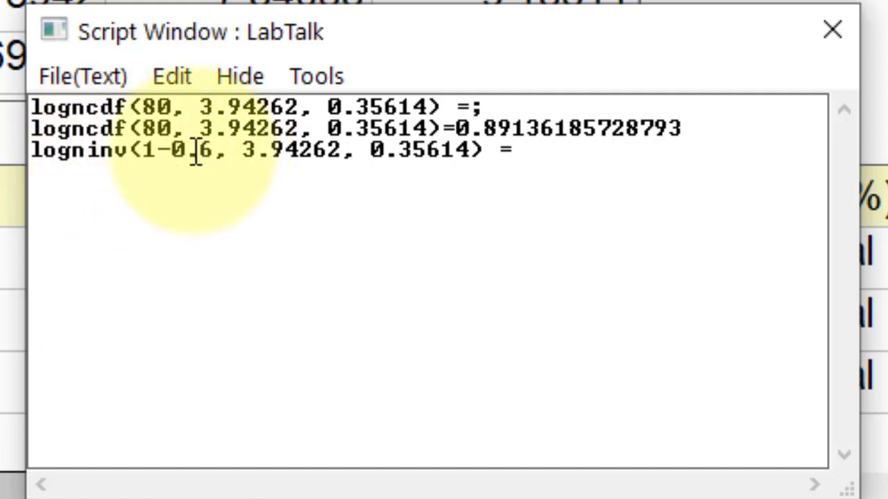
type(";")
key("Return")
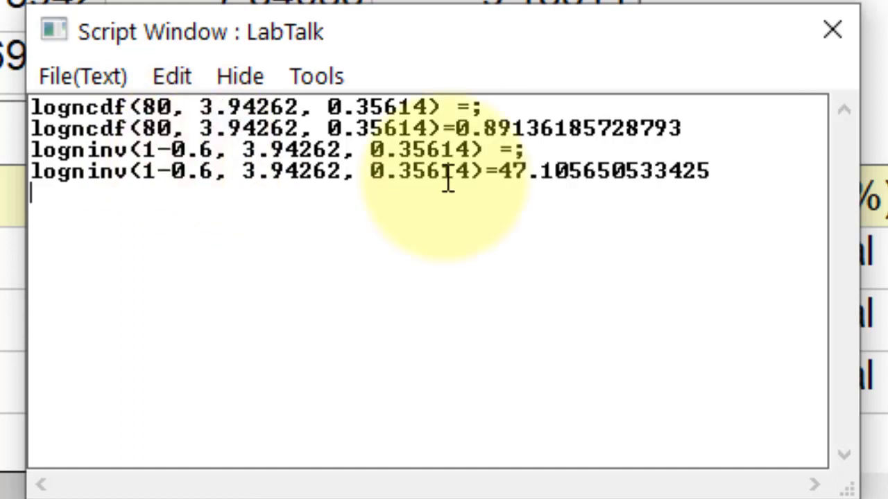